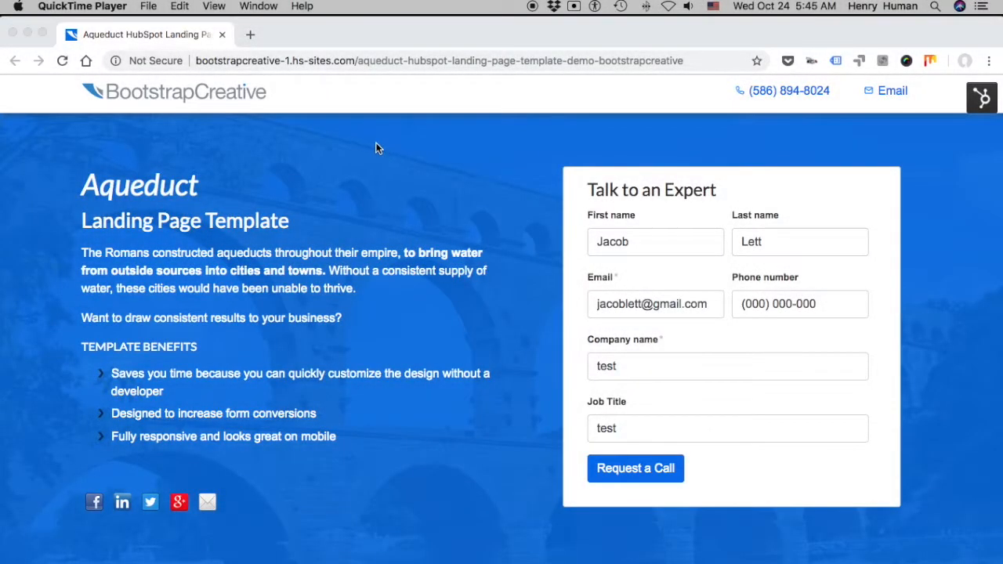
{"action": "scroll", "coordinate": [384, 162], "scroll_direction": "down", "scroll_amount": 3}
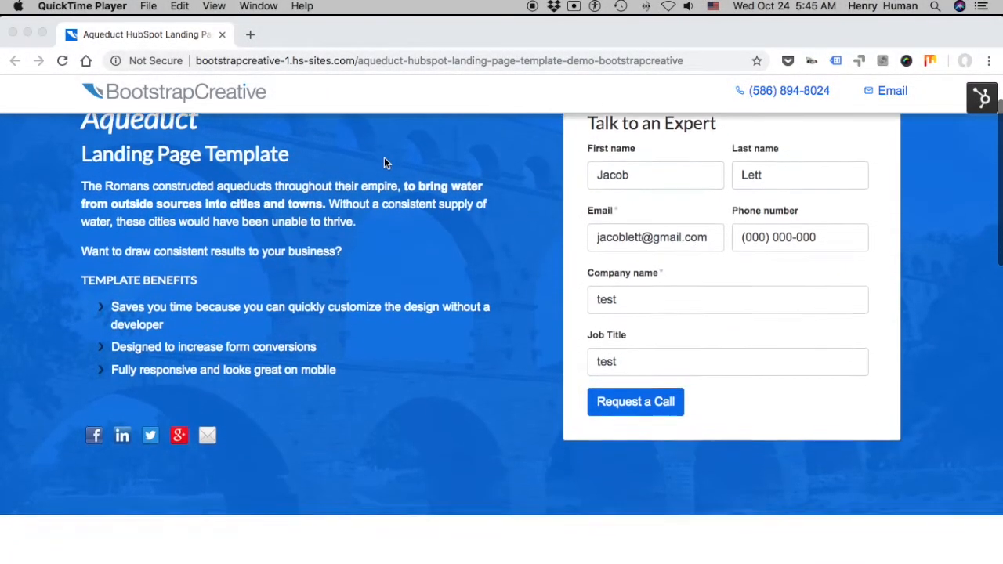
{"action": "scroll", "coordinate": [384, 163], "scroll_direction": "down", "scroll_amount": 3}
{"action": "scroll", "coordinate": [384, 162], "scroll_direction": "down", "scroll_amount": 3}
{"action": "scroll", "coordinate": [384, 162], "scroll_direction": "down", "scroll_amount": 2}
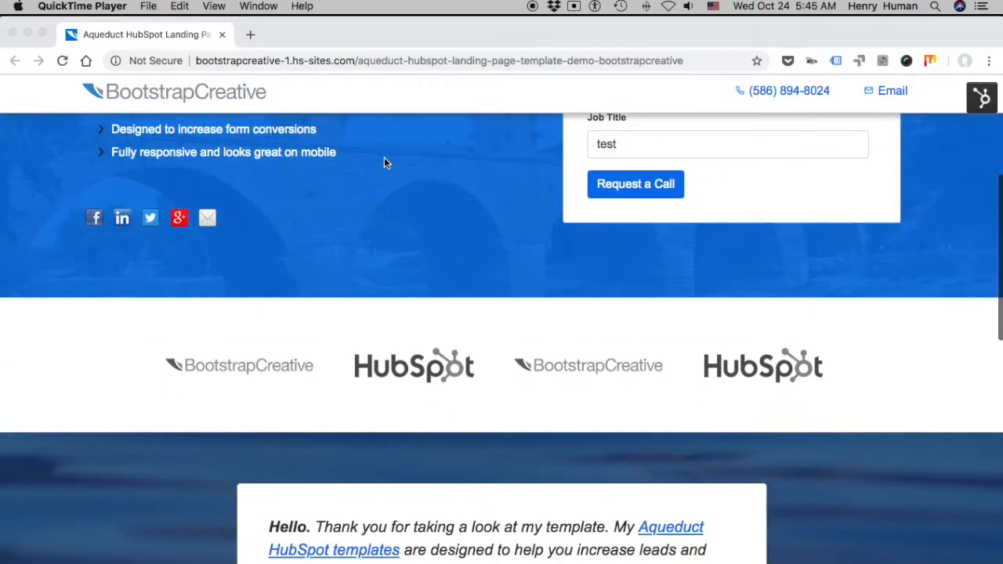
{"action": "scroll", "coordinate": [384, 162], "scroll_direction": "down", "scroll_amount": 3}
{"action": "scroll", "coordinate": [384, 163], "scroll_direction": "down", "scroll_amount": 5}
{"action": "scroll", "coordinate": [384, 162], "scroll_direction": "down", "scroll_amount": 2}
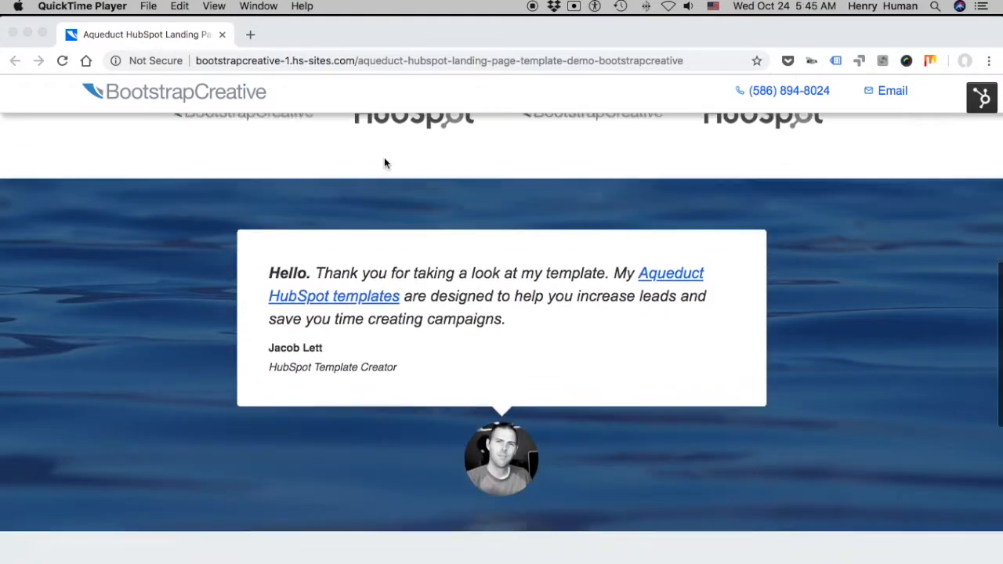
{"action": "scroll", "coordinate": [384, 162], "scroll_direction": "down", "scroll_amount": 3}
{"action": "scroll", "coordinate": [384, 162], "scroll_direction": "down", "scroll_amount": 3}
{"action": "scroll", "coordinate": [384, 163], "scroll_direction": "down", "scroll_amount": 2}
{"action": "scroll", "coordinate": [384, 162], "scroll_direction": "down", "scroll_amount": 3}
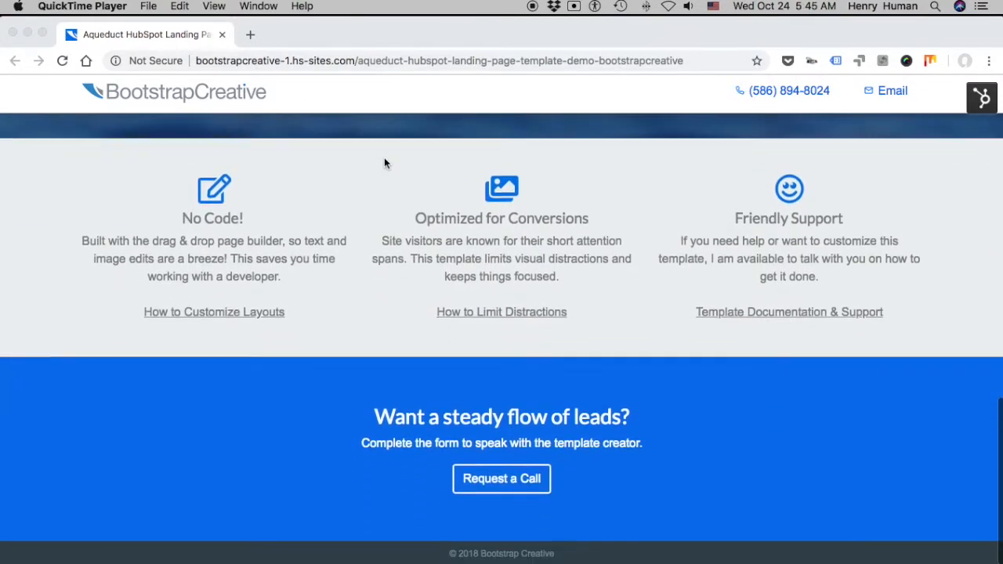
{"action": "scroll", "coordinate": [384, 162], "scroll_direction": "down", "scroll_amount": 2}
{"action": "scroll", "coordinate": [384, 163], "scroll_direction": "up", "scroll_amount": 5}
{"action": "scroll", "coordinate": [384, 162], "scroll_direction": "up", "scroll_amount": 5}
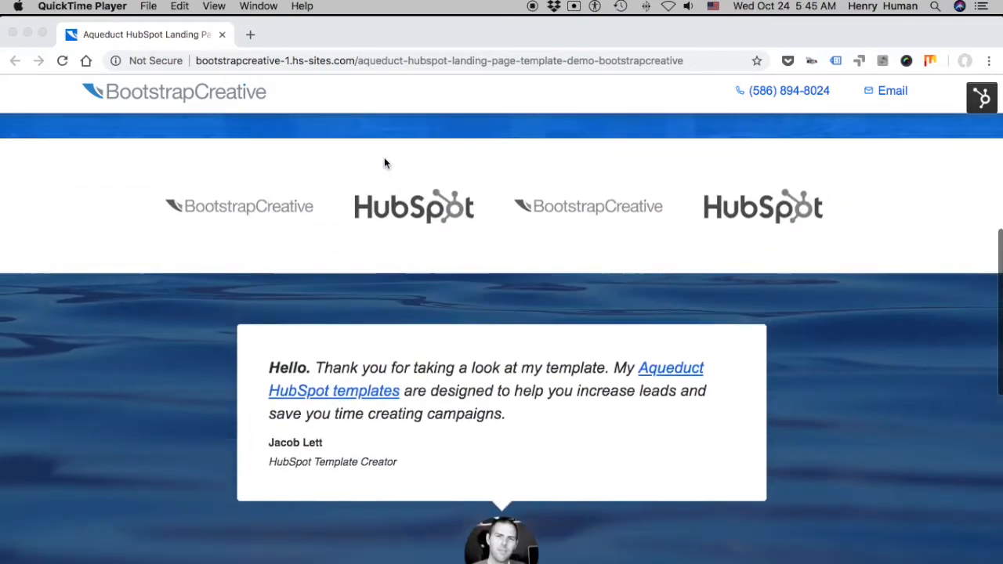
{"action": "scroll", "coordinate": [384, 162], "scroll_direction": "up", "scroll_amount": 5}
{"action": "scroll", "coordinate": [384, 162], "scroll_direction": "up", "scroll_amount": 1}
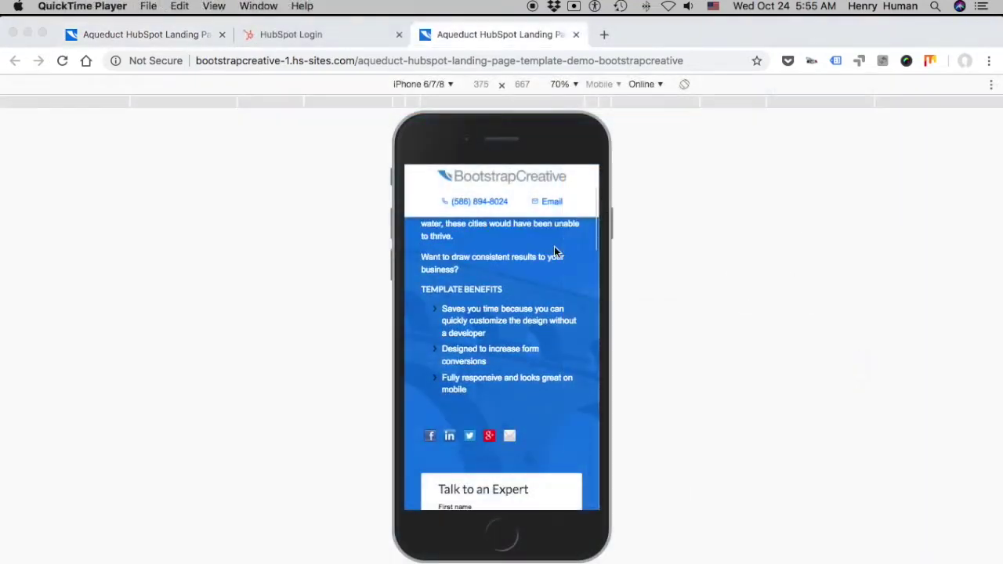
{"action": "scroll", "coordinate": [554, 251], "scroll_direction": "down", "scroll_amount": 5}
{"action": "scroll", "coordinate": [555, 251], "scroll_direction": "down", "scroll_amount": 5}
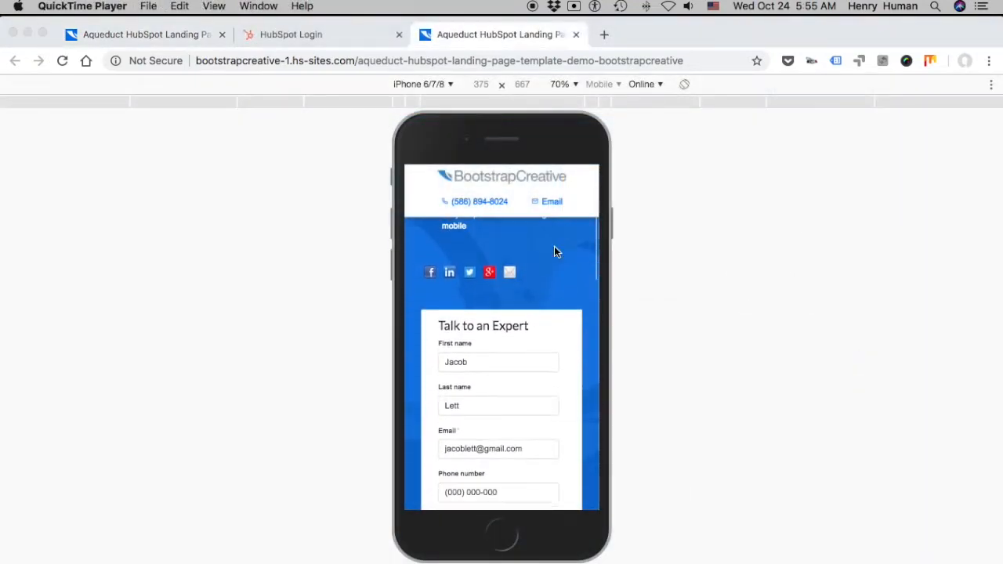
{"action": "scroll", "coordinate": [554, 251], "scroll_direction": "down", "scroll_amount": 3}
{"action": "scroll", "coordinate": [554, 251], "scroll_direction": "down", "scroll_amount": 3}
{"action": "scroll", "coordinate": [554, 251], "scroll_direction": "down", "scroll_amount": 3}
{"action": "scroll", "coordinate": [554, 250], "scroll_direction": "down", "scroll_amount": 3}
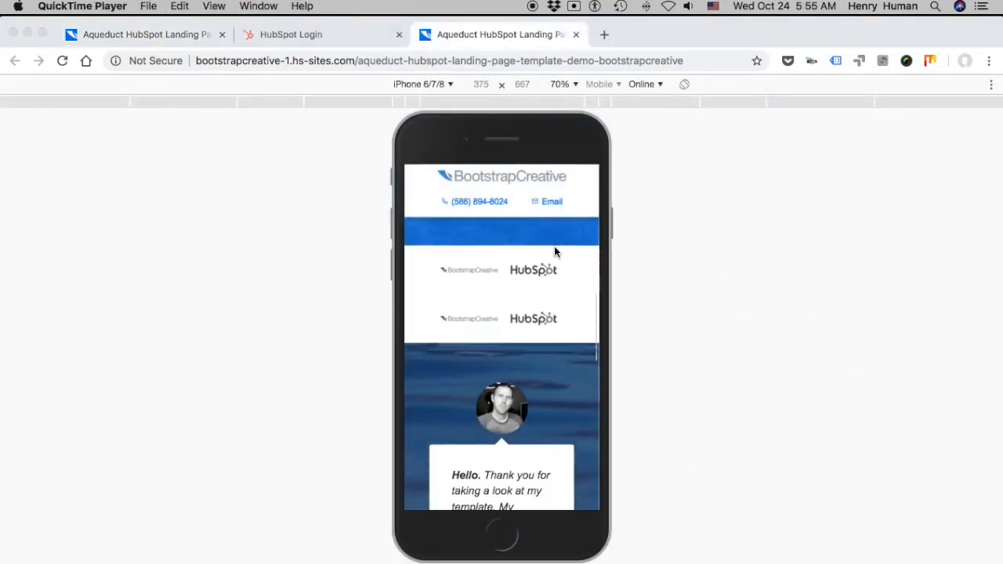
{"action": "scroll", "coordinate": [554, 251], "scroll_direction": "down", "scroll_amount": 3}
{"action": "scroll", "coordinate": [554, 251], "scroll_direction": "down", "scroll_amount": 2}
{"action": "scroll", "coordinate": [554, 250], "scroll_direction": "down", "scroll_amount": 4}
{"action": "scroll", "coordinate": [555, 251], "scroll_direction": "down", "scroll_amount": 2}
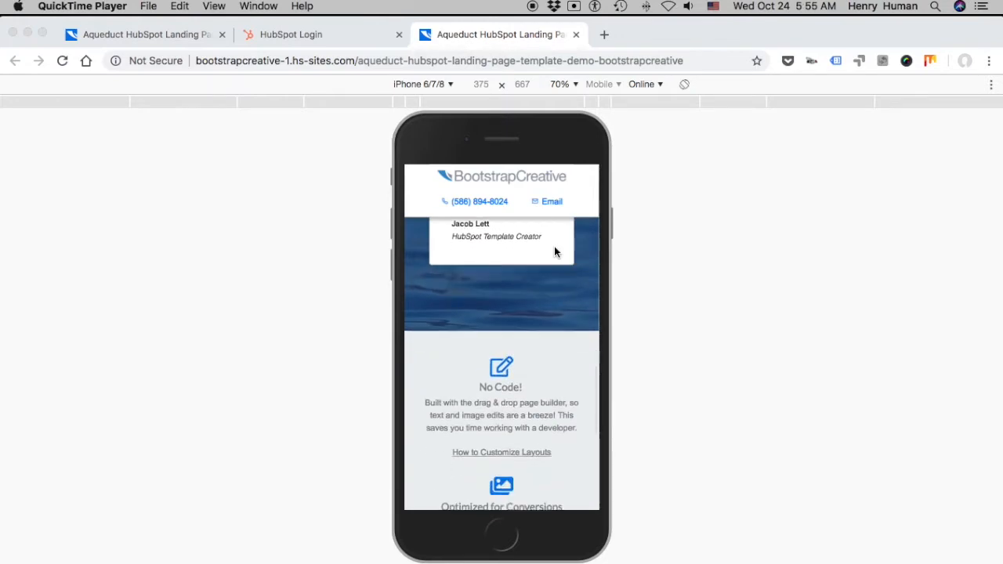
{"action": "scroll", "coordinate": [554, 250], "scroll_direction": "down", "scroll_amount": 4}
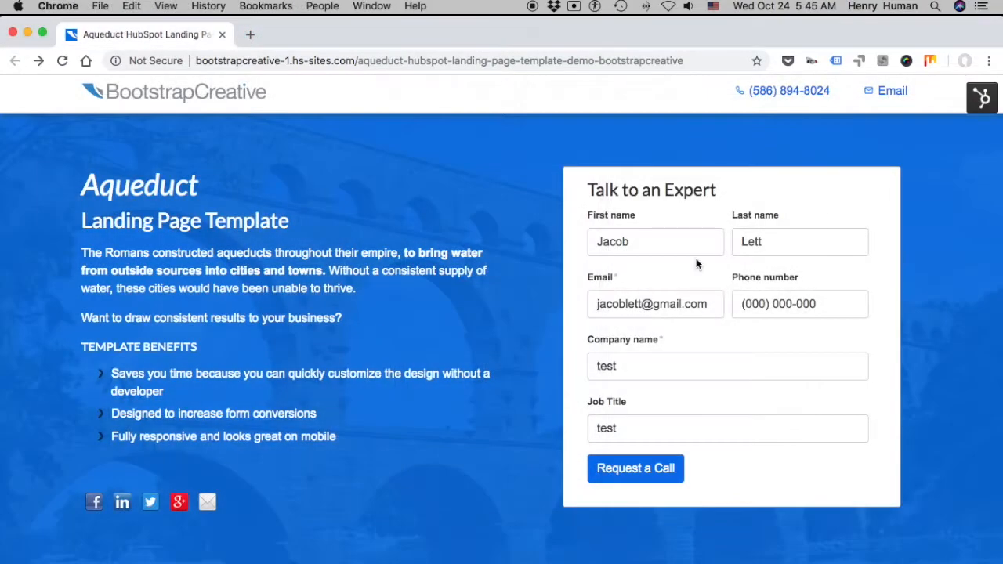
Step: Use the sprocket's HubSpot Tools menu to open this Aqueduct page with Edit Page
{"action": "left_click", "coordinate": [981, 97]}
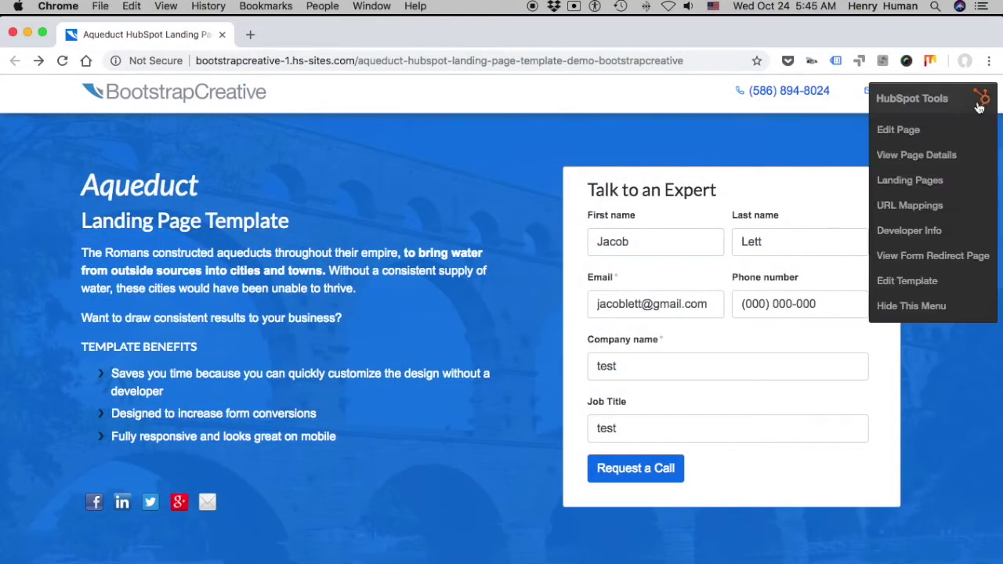
{"action": "left_click", "coordinate": [938, 135]}
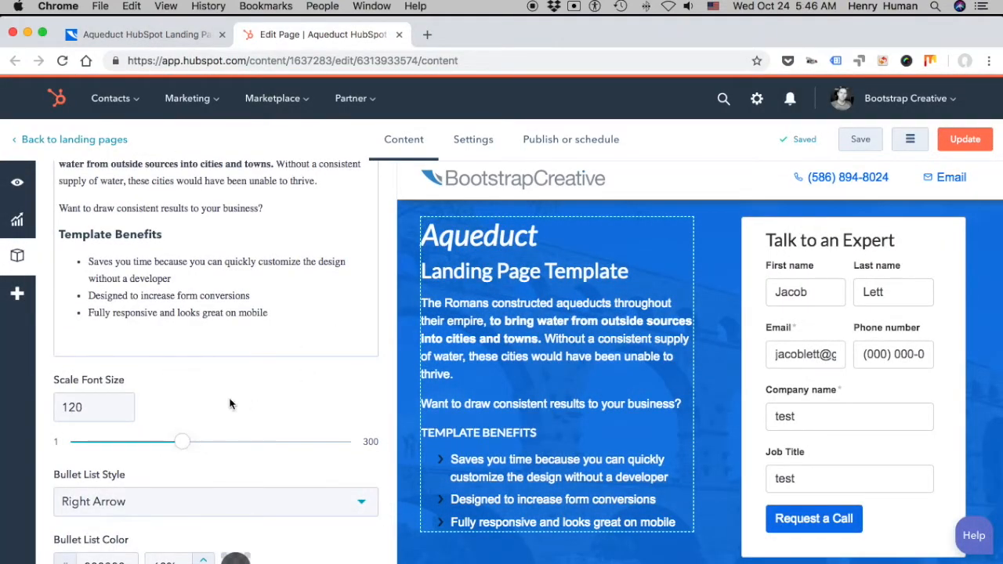
{"action": "scroll", "coordinate": [231, 404], "scroll_direction": "down", "scroll_amount": 3}
{"action": "scroll", "coordinate": [230, 403], "scroll_direction": "down", "scroll_amount": 3}
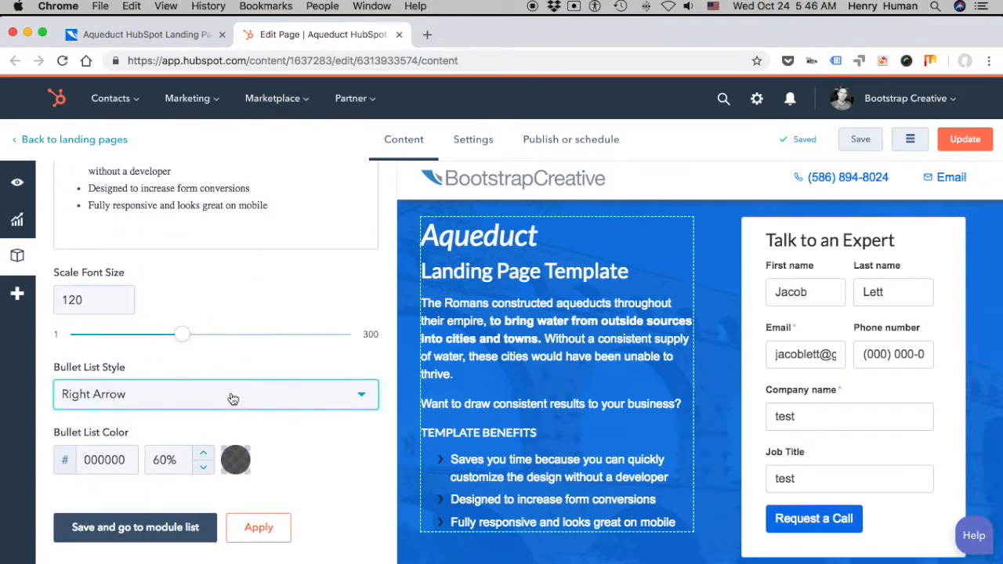
Step: Set the rich text module's Bullet List Style to Checkmark in green 12a623 and save
{"action": "left_click", "coordinate": [233, 398]}
{"action": "scroll", "coordinate": [243, 305], "scroll_direction": "up", "scroll_amount": 2}
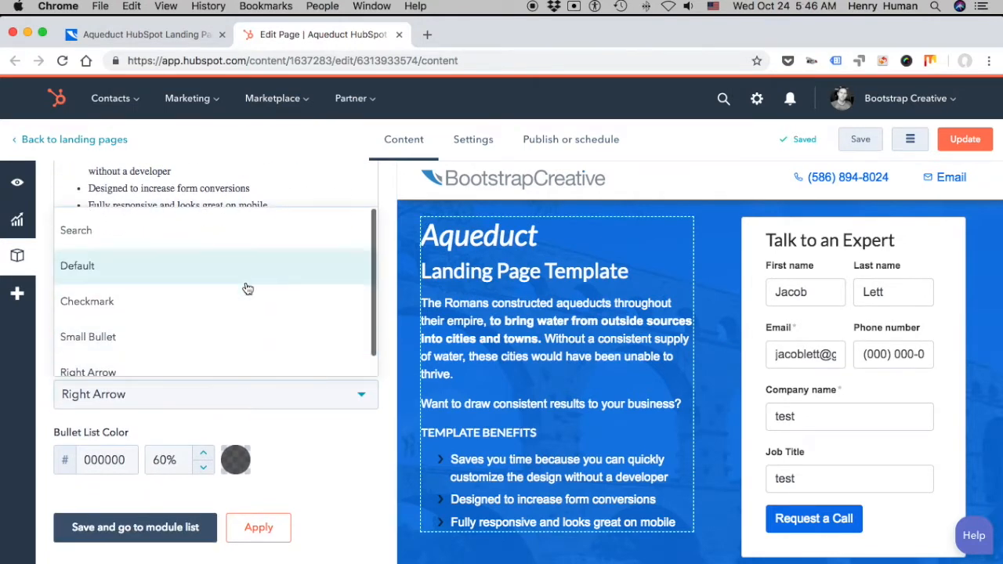
{"action": "left_click", "coordinate": [247, 307]}
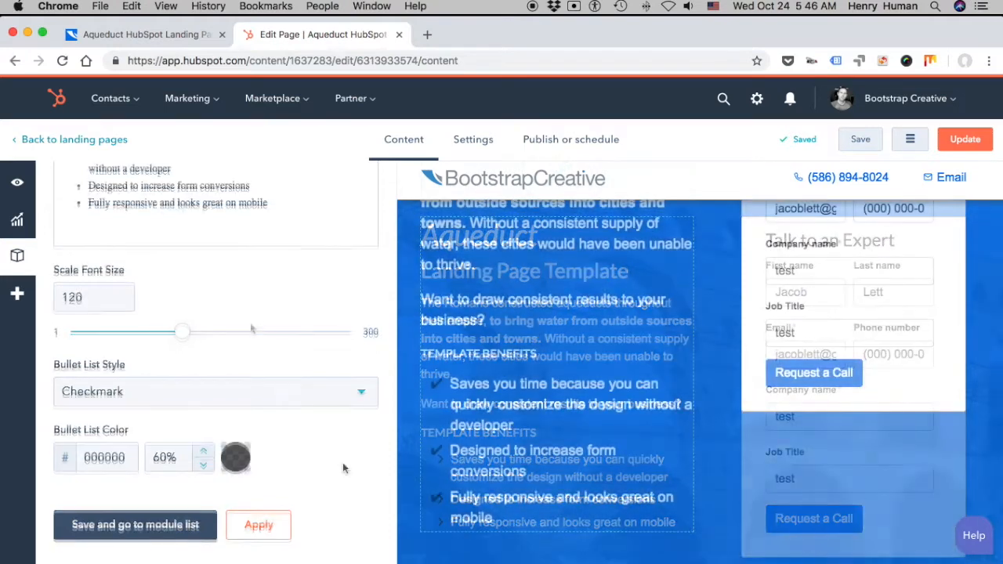
{"action": "left_click", "coordinate": [236, 457]}
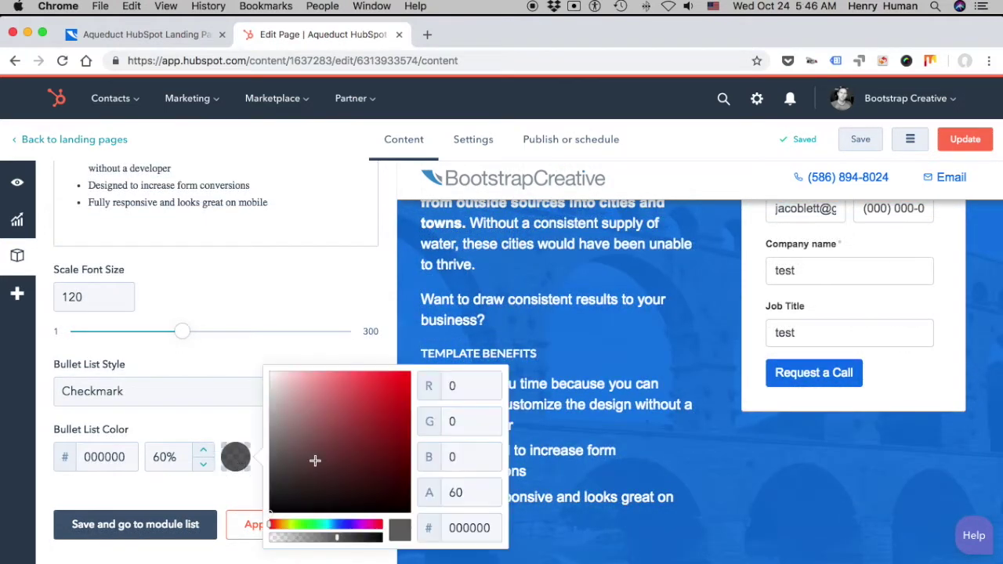
{"action": "left_click", "coordinate": [315, 525]}
{"action": "left_click_drag", "start_coordinate": [385, 456], "coordinate": [392, 408]}
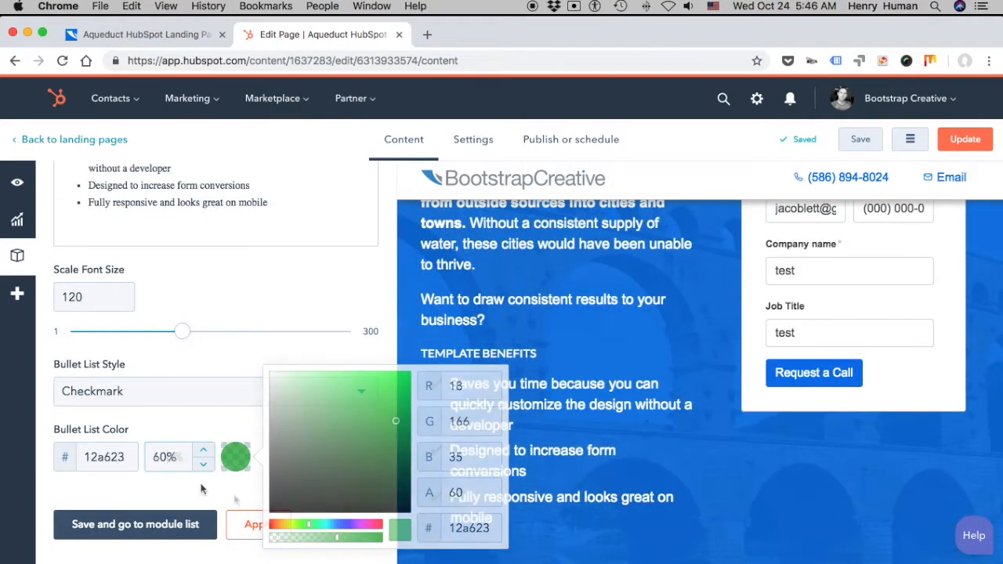
{"action": "left_click", "coordinate": [259, 524]}
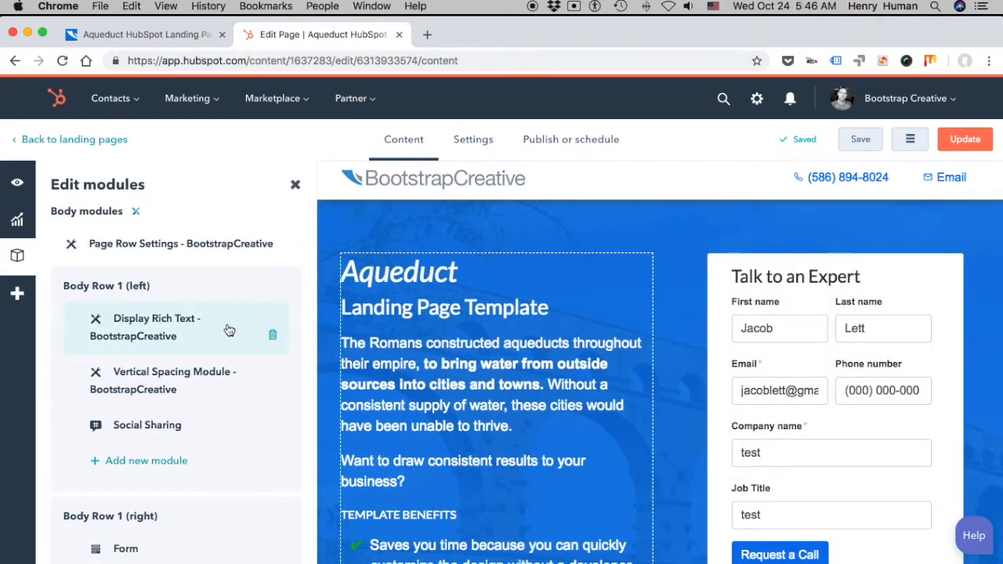
Step: In Page Row Settings, change Top Bottom Padding from 6 to 10 and apply it
{"action": "left_click", "coordinate": [208, 245]}
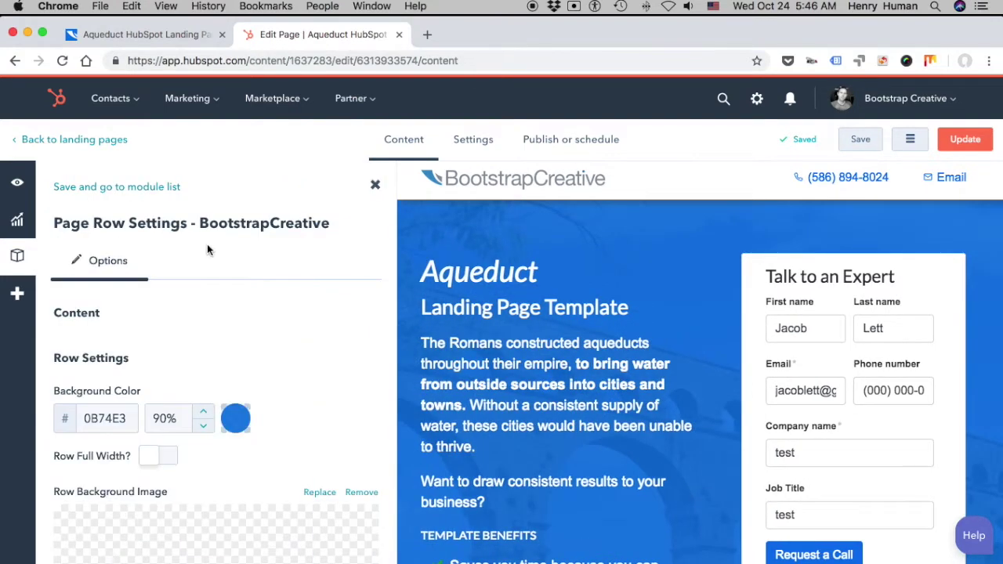
{"action": "left_click", "coordinate": [235, 420]}
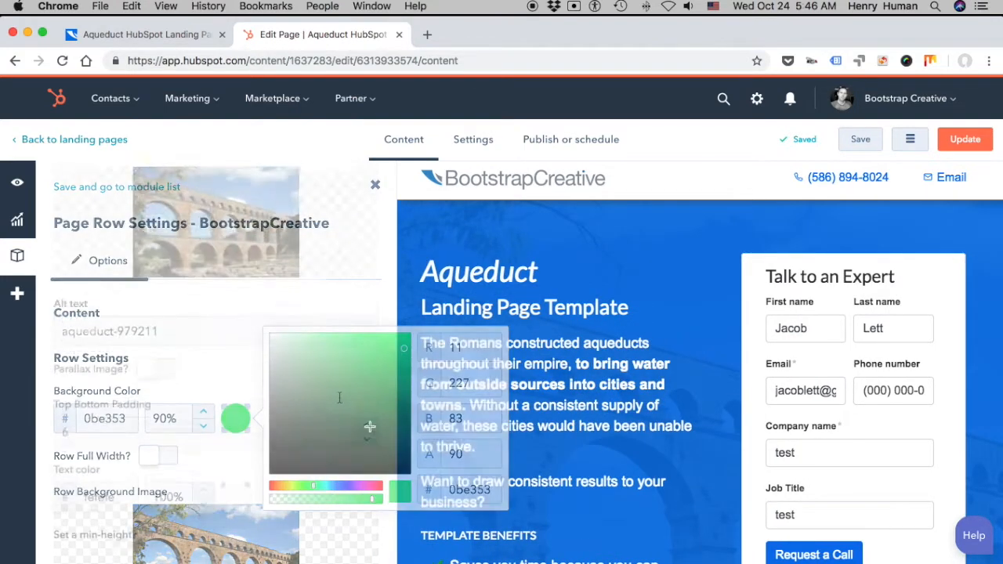
{"action": "left_click", "coordinate": [228, 396]}
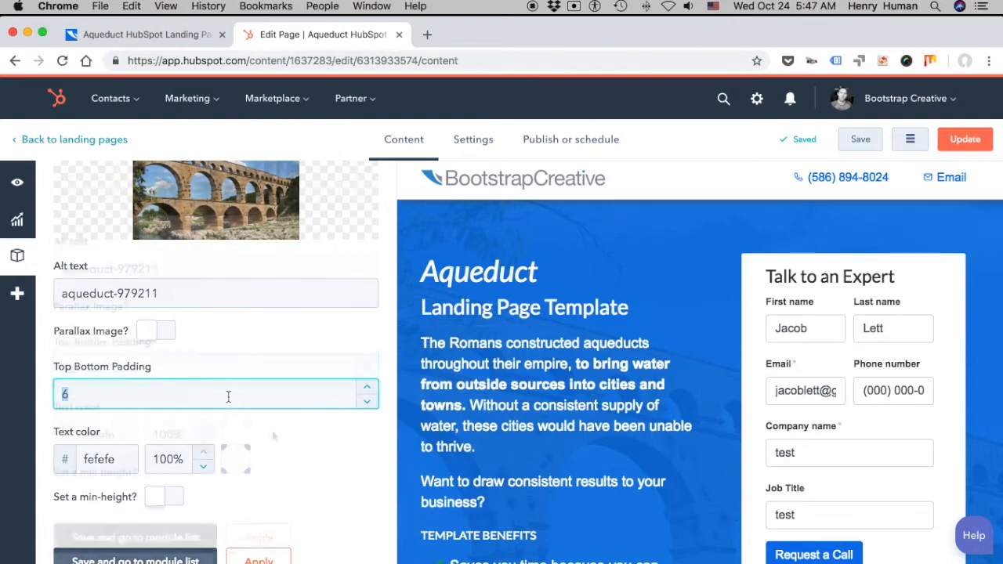
{"action": "key", "text": "BackSpace"}
{"action": "type", "text": "10"}
{"action": "left_click", "coordinate": [258, 524]}
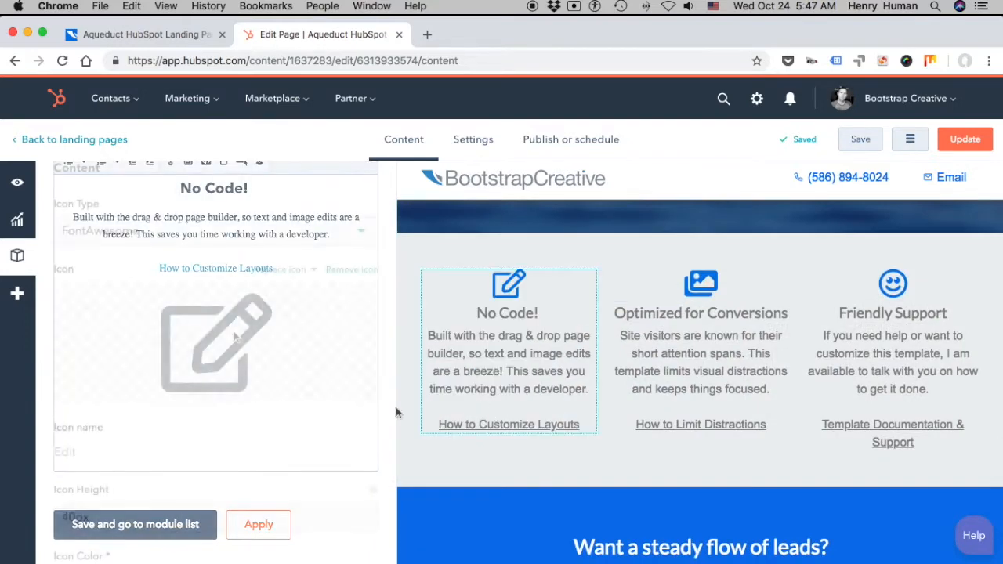
Step: Swap the No Code! pencil for the 'A' (Adn) icon and apply it
{"action": "left_click", "coordinate": [280, 269]}
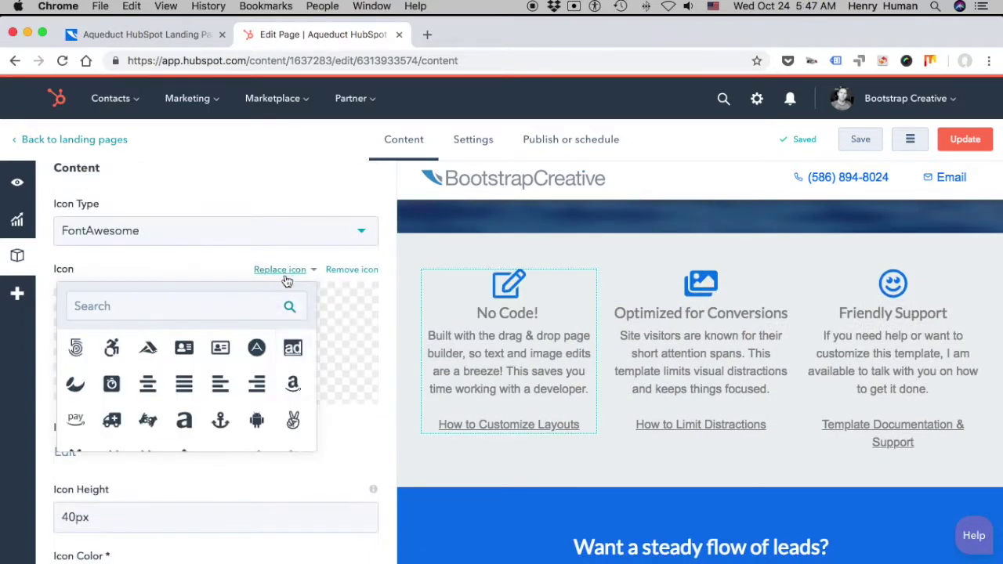
{"action": "left_click", "coordinate": [257, 348]}
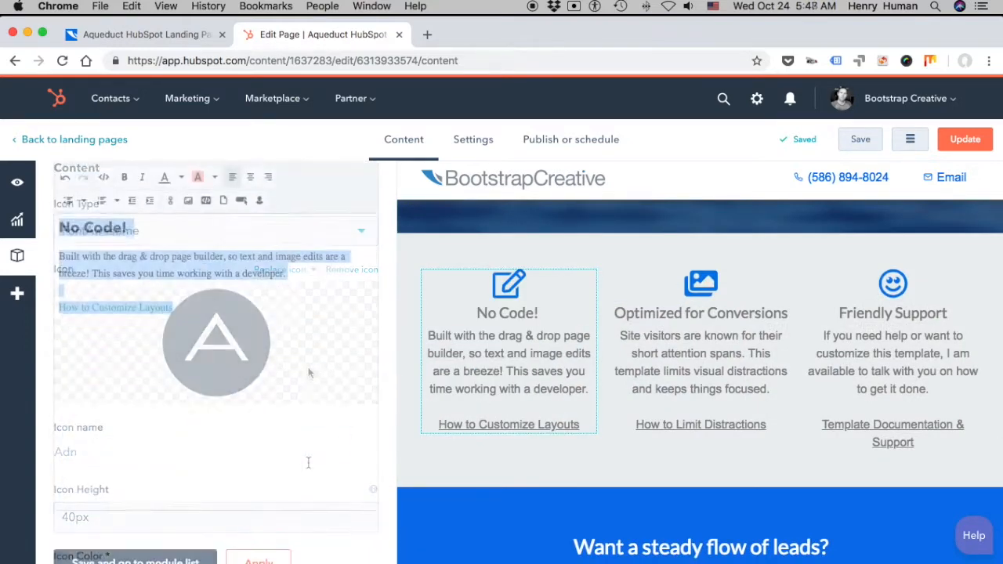
{"action": "left_click", "coordinate": [269, 530]}
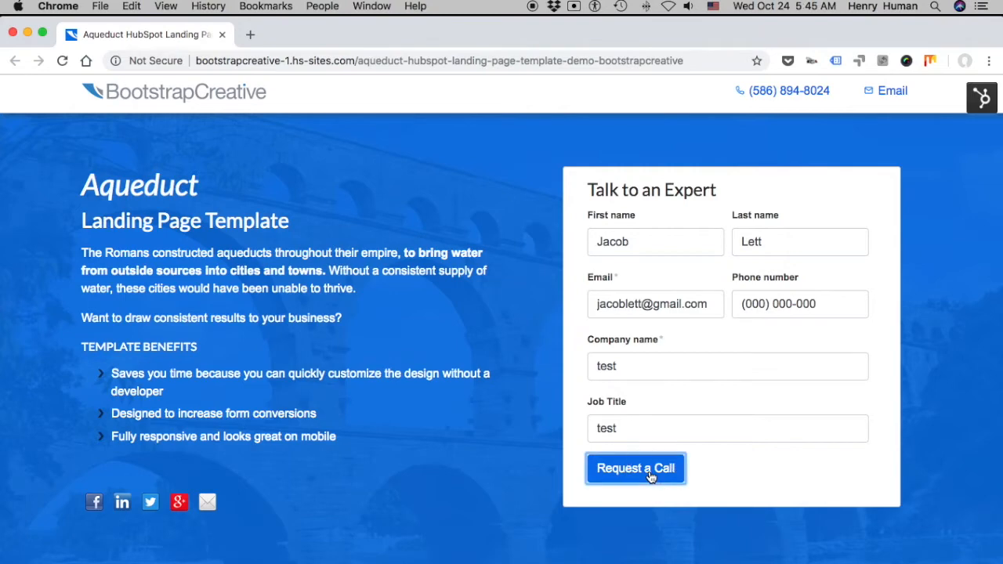
Step: Send the pre-filled form with Request a Call, reaching the Aqueduct thank-you page
{"action": "left_click", "coordinate": [650, 476]}
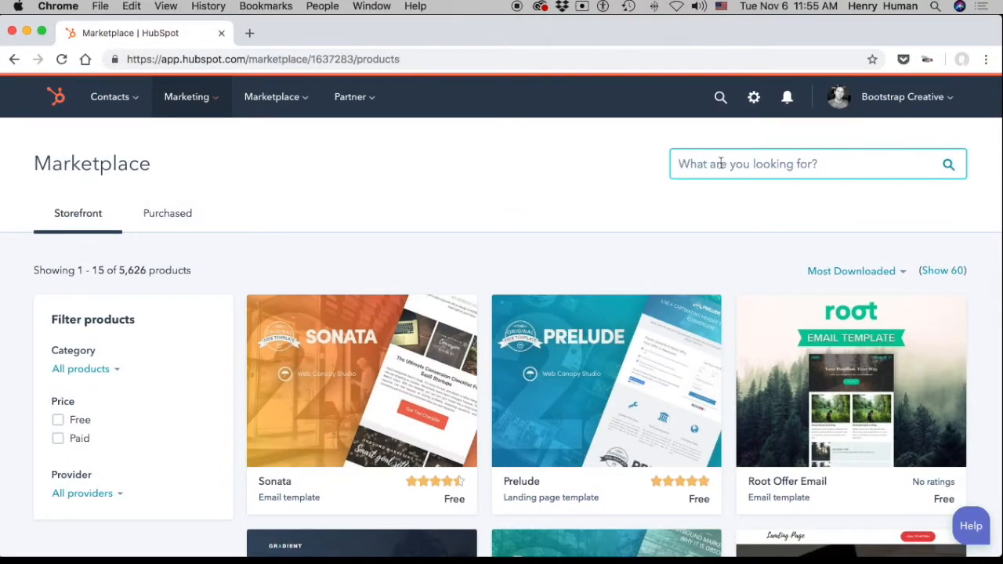
{"action": "type", "text": "ueduct"}
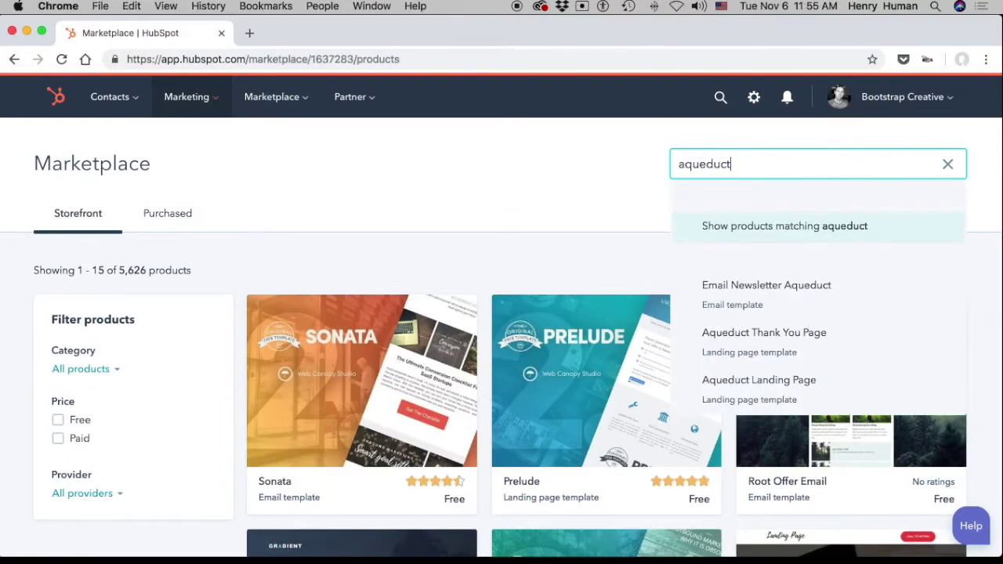
Step: Search 'aqueduct', open the Aqueduct Landing Page listing and view its live example
{"action": "key", "text": "Return"}
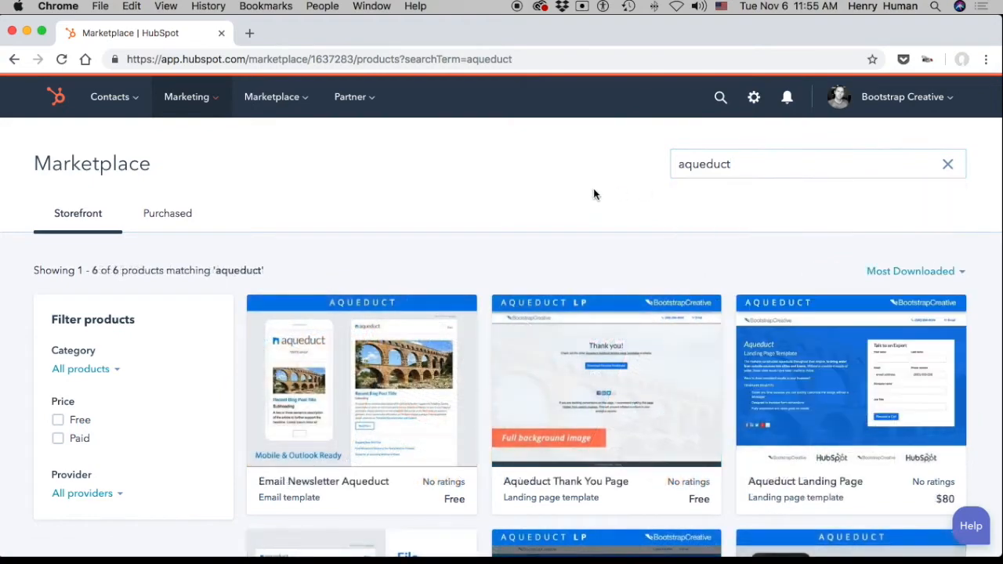
{"action": "scroll", "coordinate": [594, 194], "scroll_direction": "down", "scroll_amount": 3}
{"action": "scroll", "coordinate": [594, 193], "scroll_direction": "down", "scroll_amount": 2}
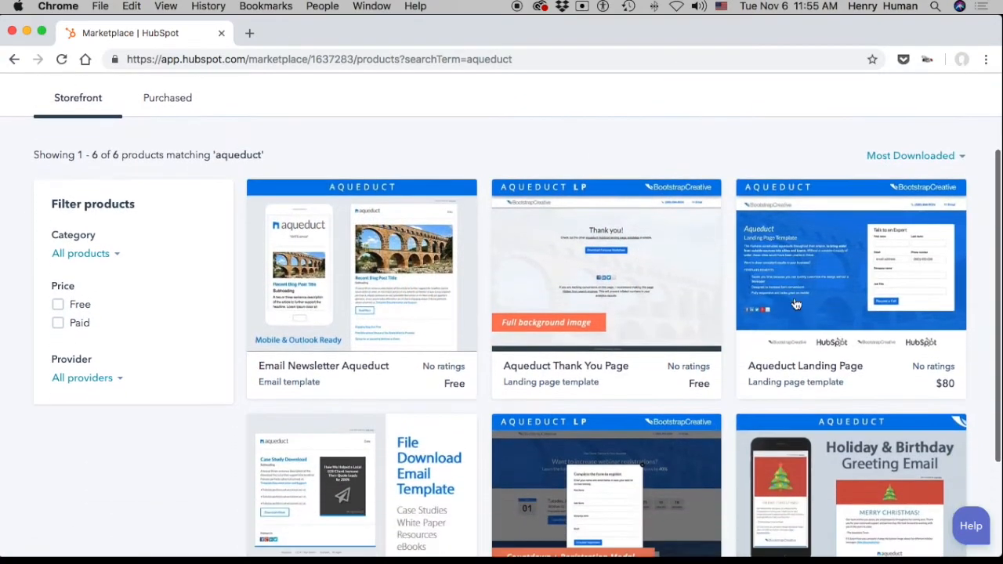
{"action": "left_click", "coordinate": [803, 310]}
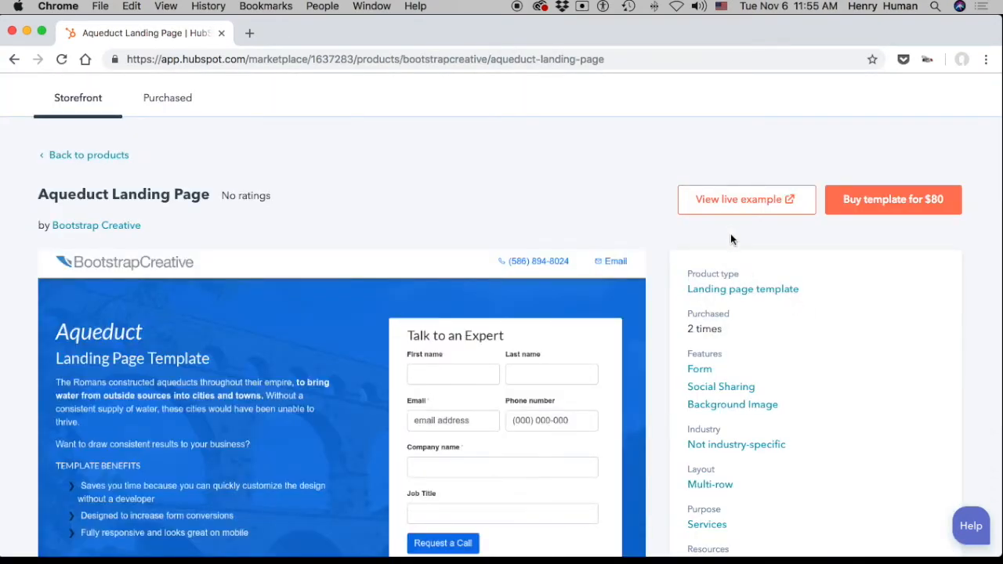
{"action": "left_click", "coordinate": [745, 199]}
{"action": "scroll", "coordinate": [720, 168], "scroll_direction": "down", "scroll_amount": 3}
{"action": "scroll", "coordinate": [720, 167], "scroll_direction": "down", "scroll_amount": 5}
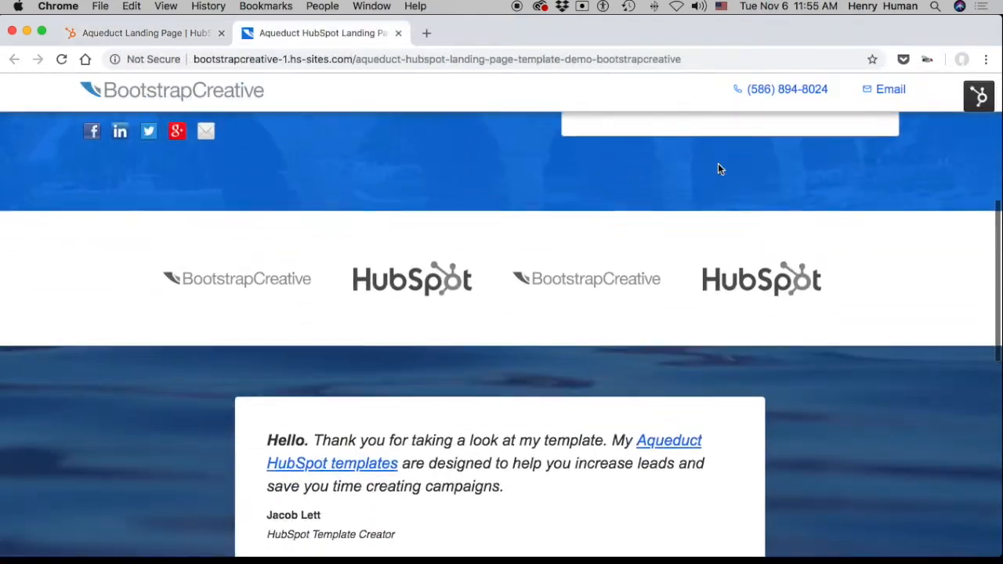
{"action": "scroll", "coordinate": [720, 168], "scroll_direction": "down", "scroll_amount": 4}
{"action": "scroll", "coordinate": [720, 168], "scroll_direction": "down", "scroll_amount": 4}
{"action": "scroll", "coordinate": [720, 168], "scroll_direction": "down", "scroll_amount": 2}
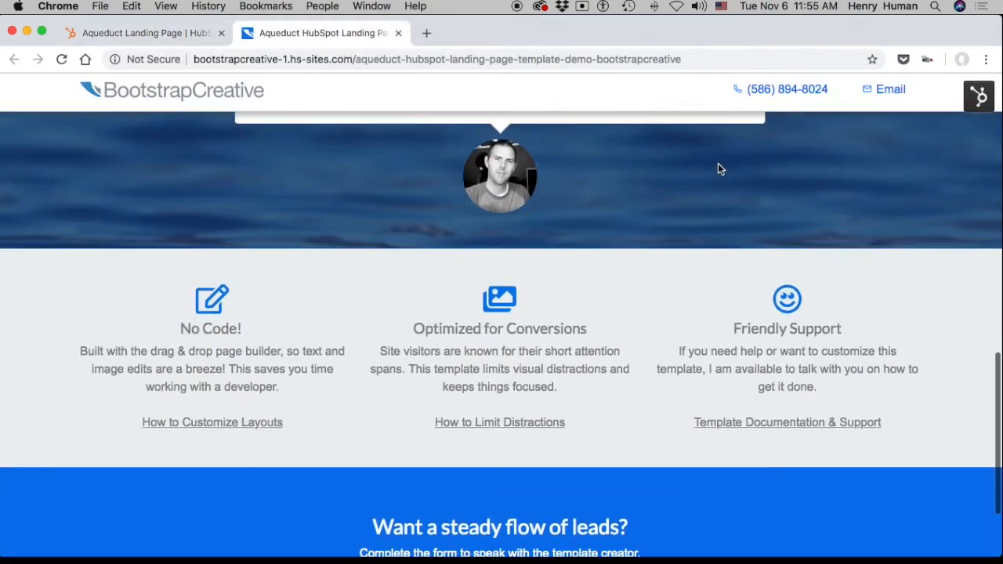